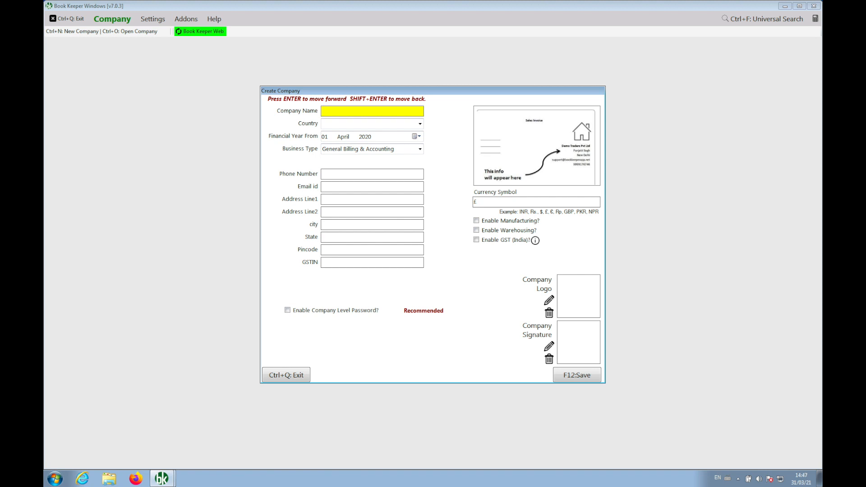
- Enter company name Demo3 and choose India as the country
text(Demo3)
key(Return)
text(ind)
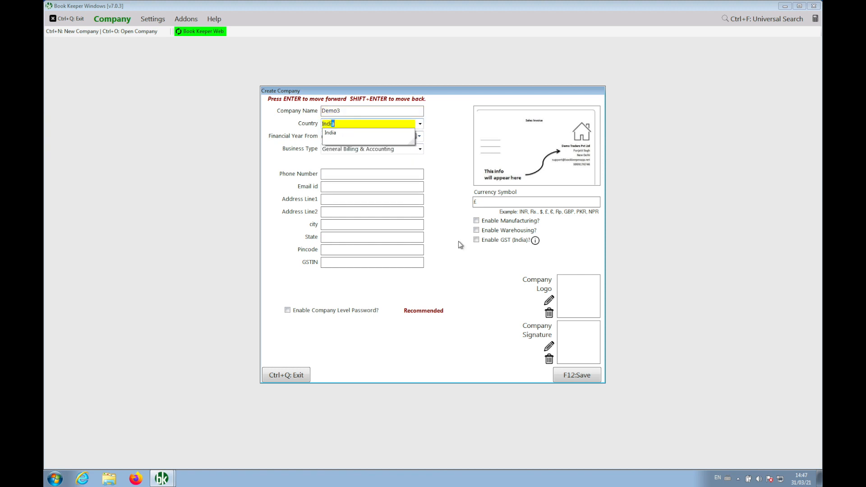
key(Return)
key(Return)
key(Return)
- Add the company phone number and e-mail, skip the address fields, and enable GST (India)
key(Return)
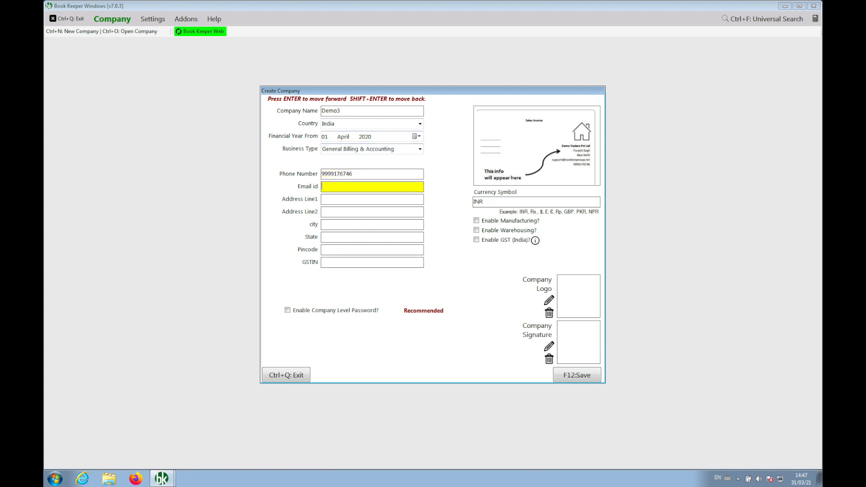
key(Return)
key(Return)
key(Return)
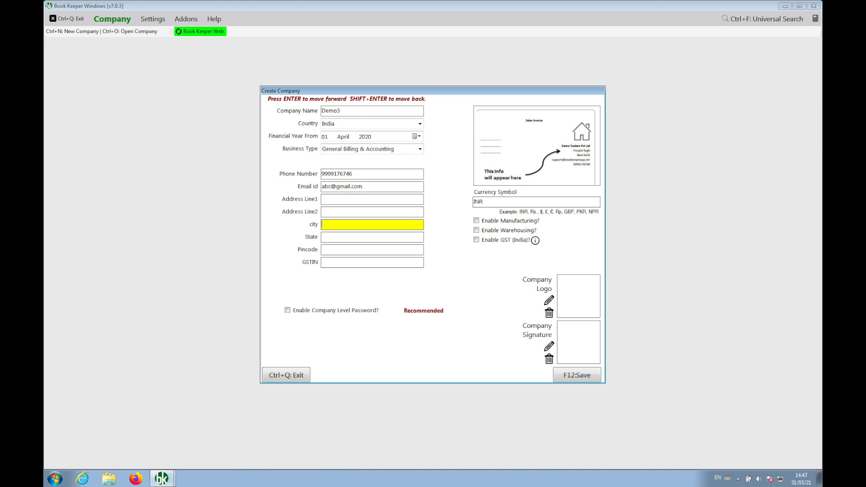
key(Return)
key(Return)
key(Return)
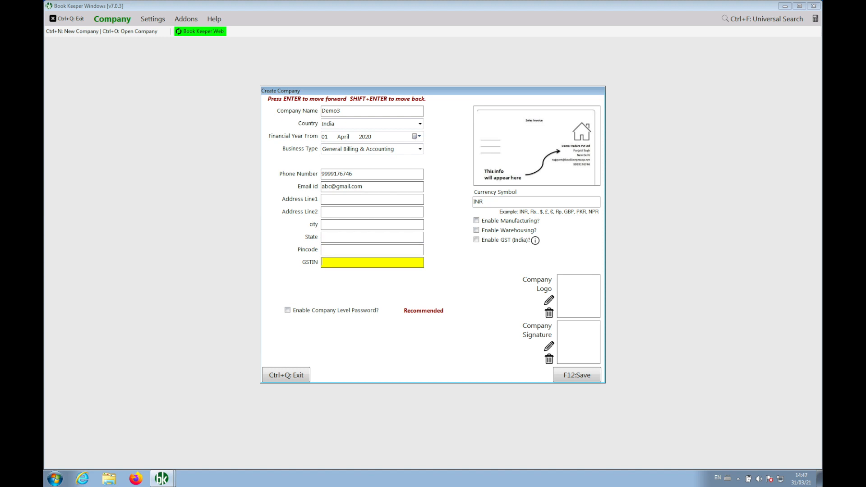
click(498, 244)
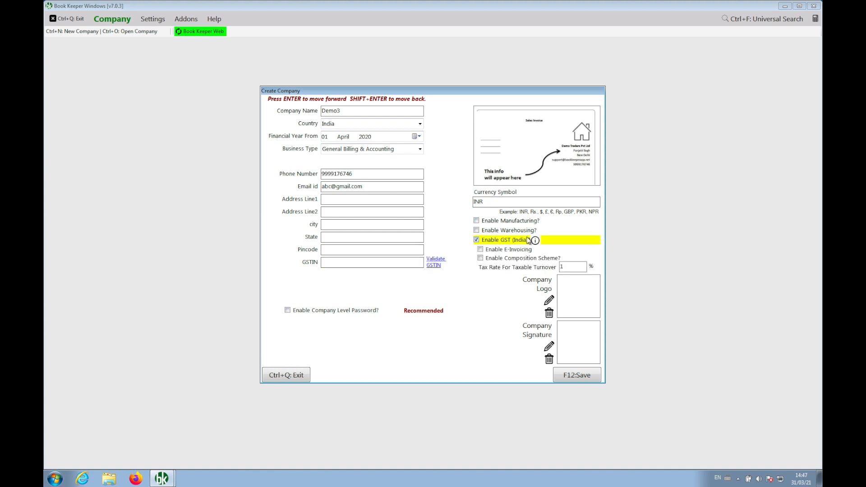
mouse_move(536, 243)
- Save the Demo3 company, accepting the invalid GSTIN warning
click(571, 377)
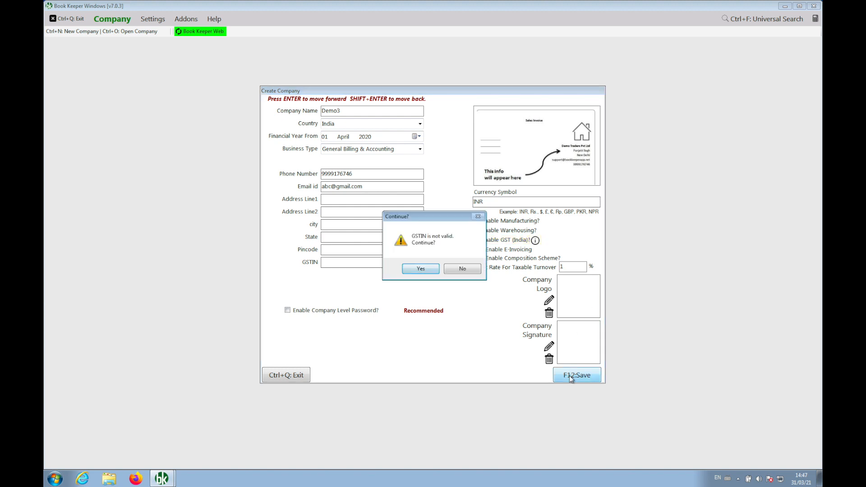
click(424, 269)
key(Return)
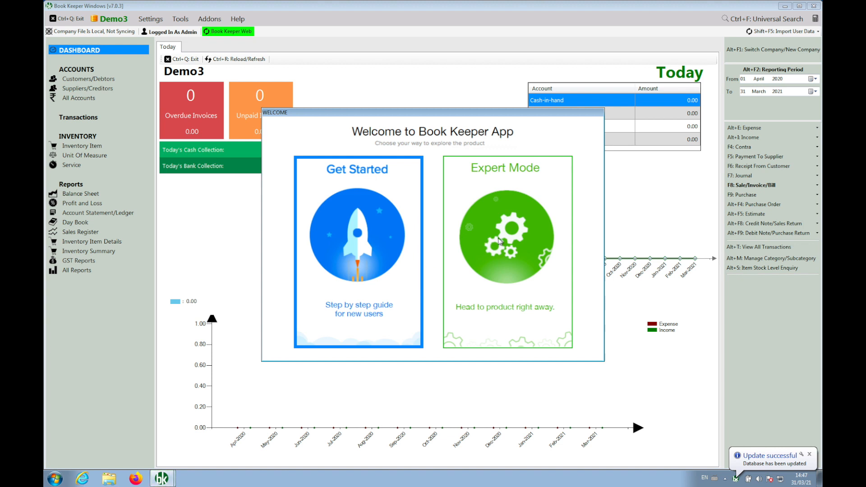
- Choose Expert Mode, close the Today overview, and start a new sales invoice
click(499, 241)
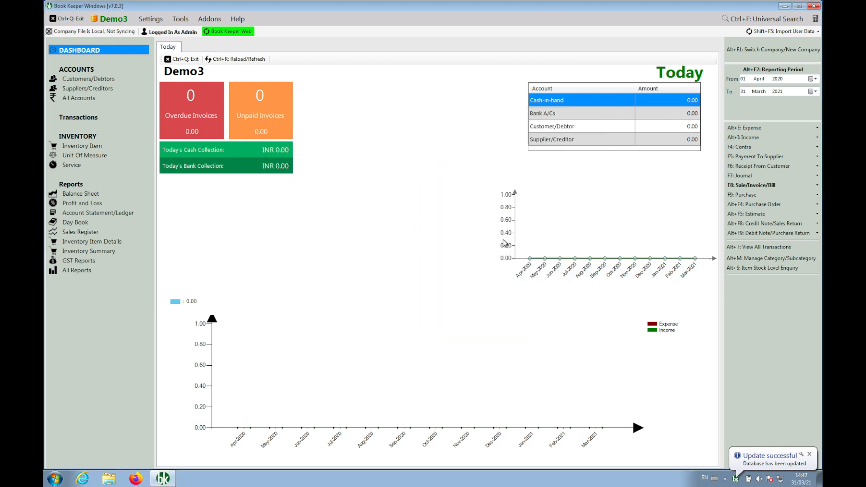
click(189, 59)
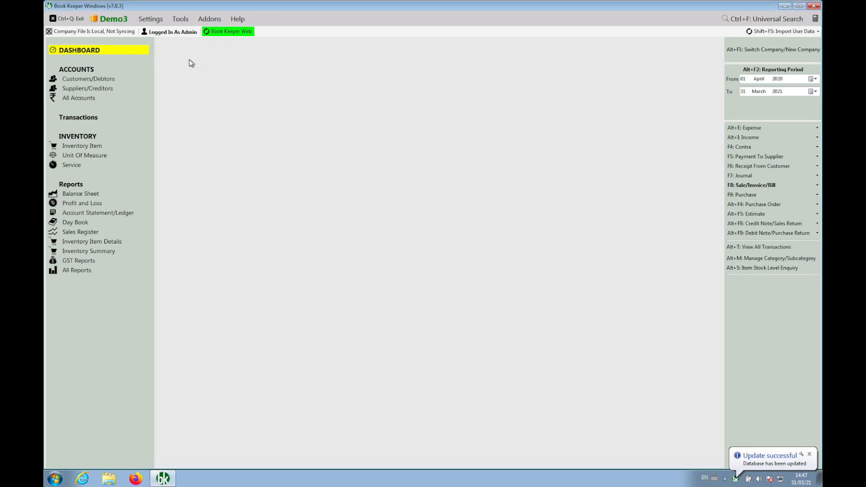
click(733, 188)
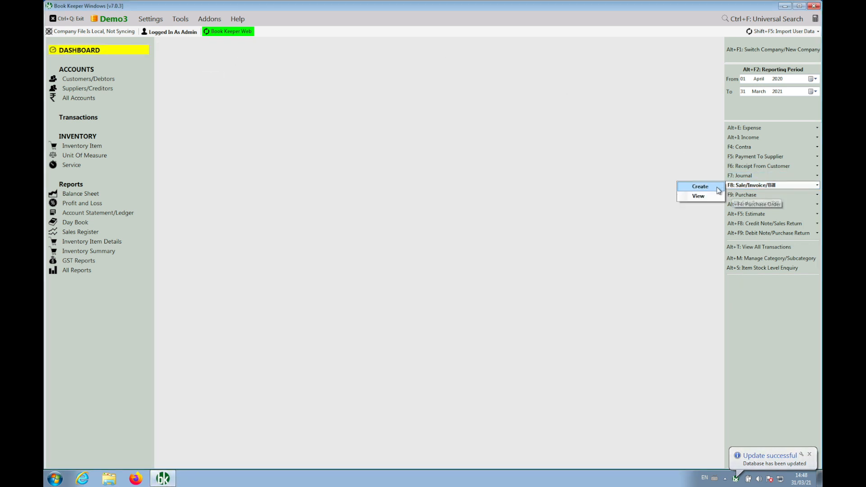
click(694, 186)
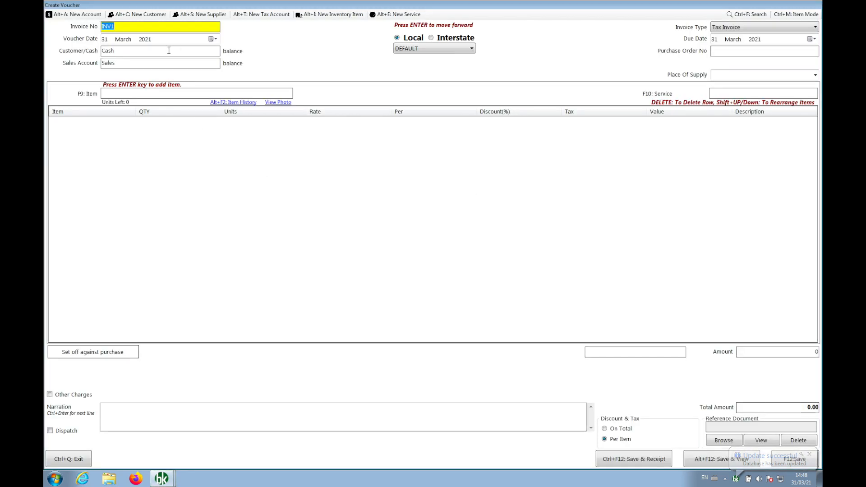
- Bill the cash customer for a newly created 'sample item' at quantity 1 and rate 100
click(170, 52)
key(Return)
key(Return)
key(Return)
key(F12)
key(Return)
key(Return)
key(Return)
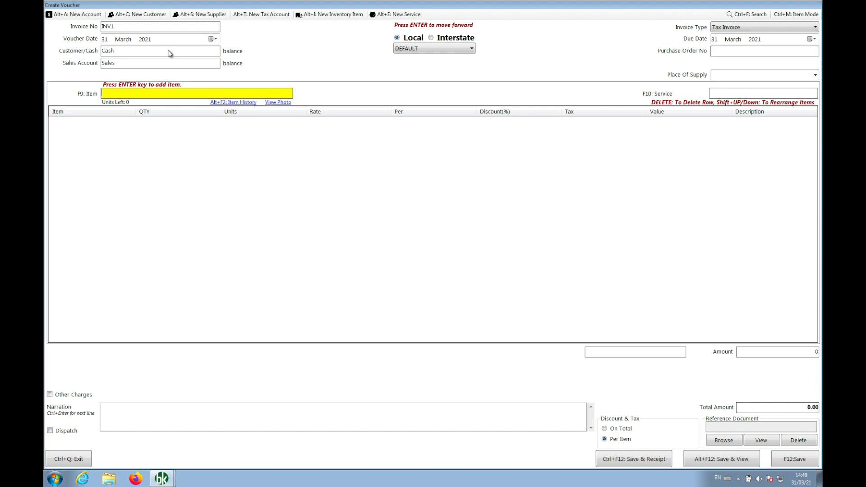
text(sample item)
key(Return)
click(424, 269)
key(Return)
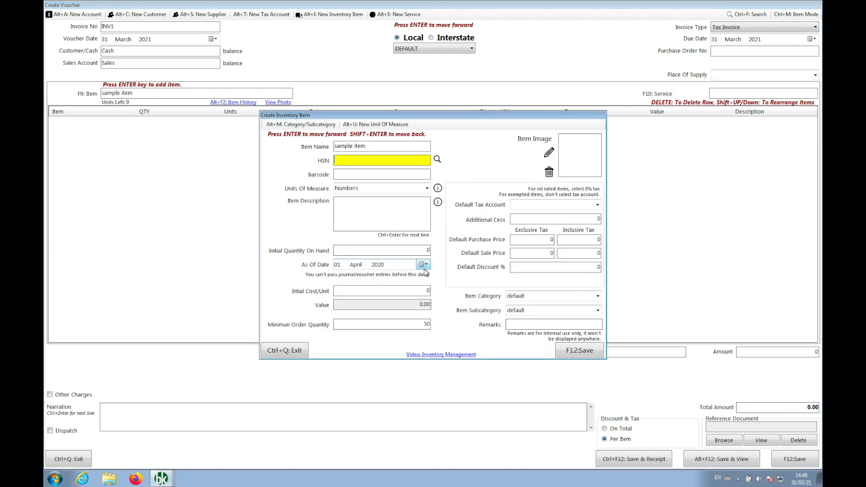
key(F12)
key(Return)
key(Return)
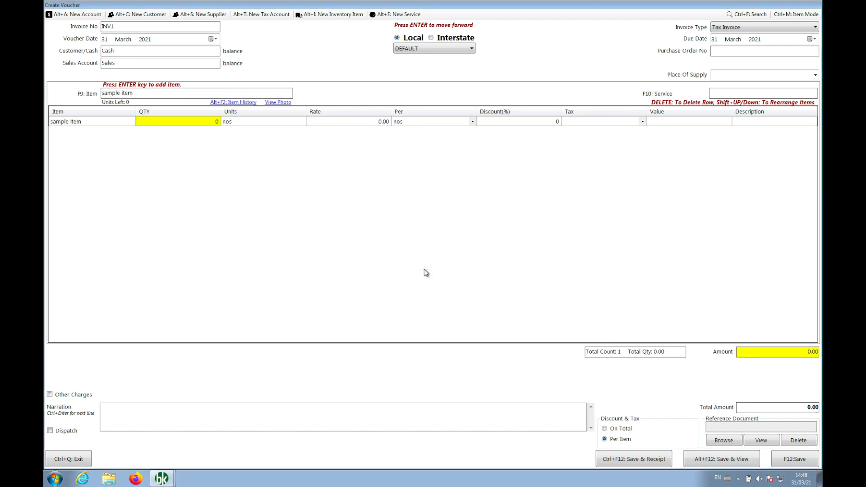
key(Return)
text(100)
key(Return)
- Set place of supply to Delhi, save invoice INV1, and close the invoice form
key(F12)
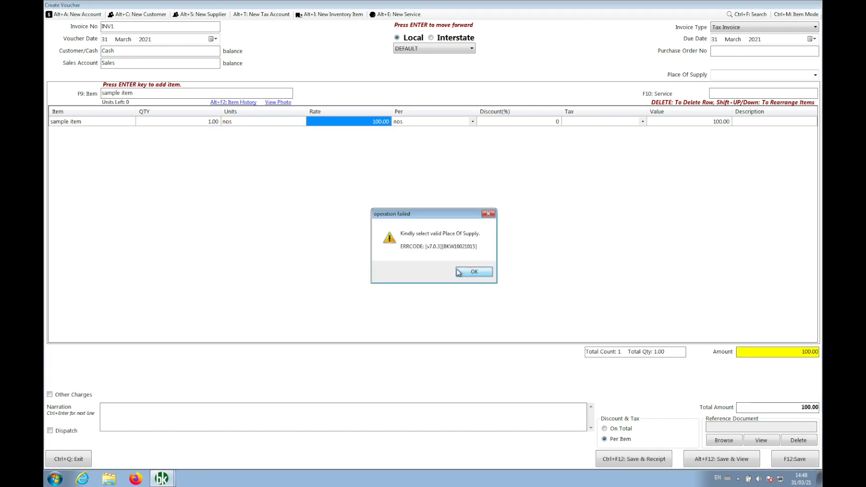
click(474, 271)
text(Delhi)
key(Return)
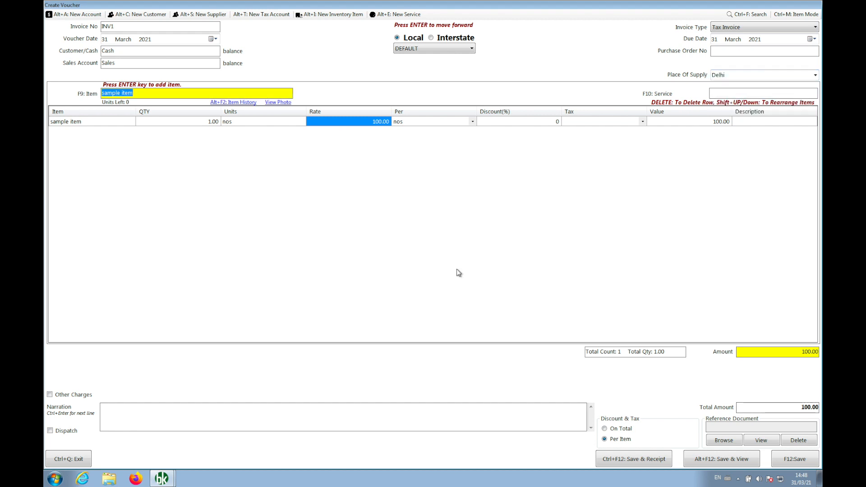
key(F12)
click(458, 272)
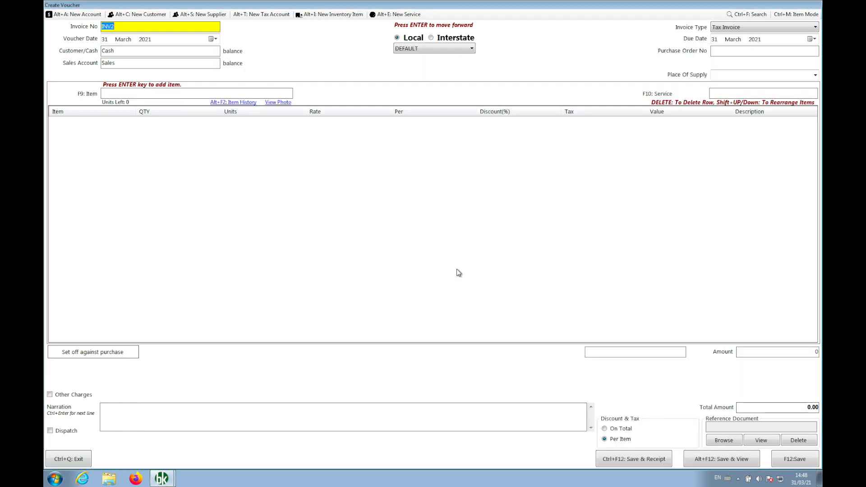
key(ctrl+q)
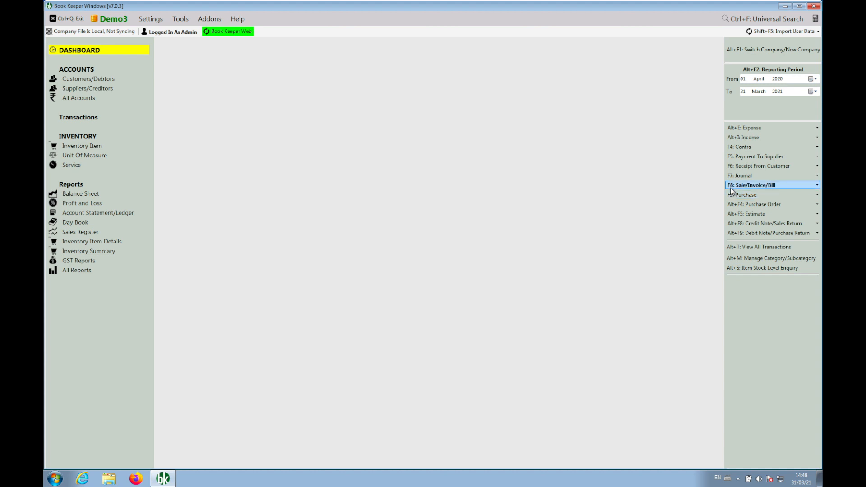
- Open saved sales invoice INV1 for editing from the invoice list
click(731, 187)
click(706, 196)
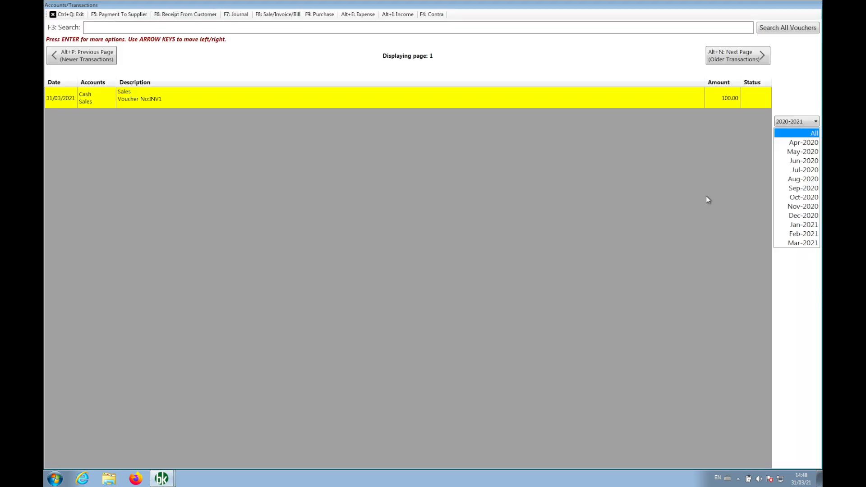
key(Return)
key(Down)
key(Return)
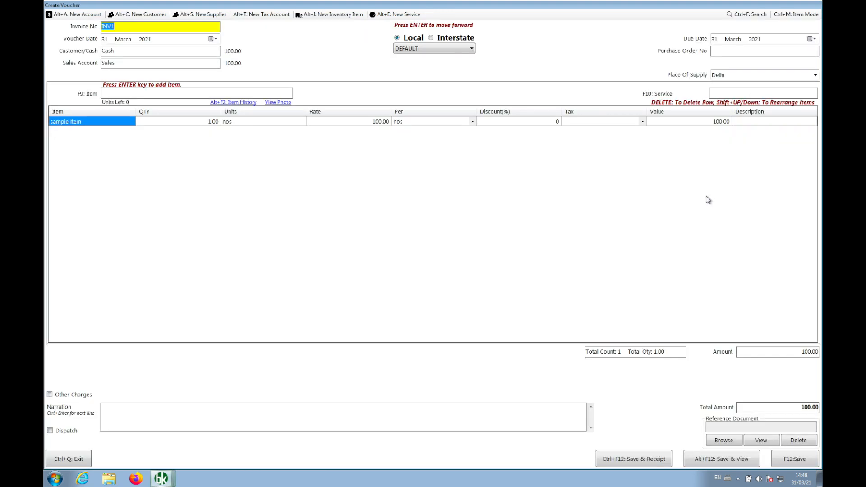
- Change the sample item rate to 150 and save with reason 'mentioned wrong rate'
click(202, 123)
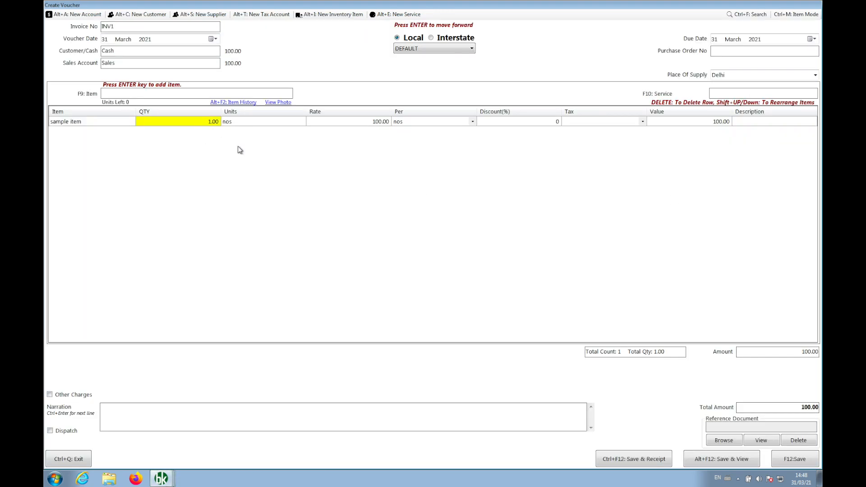
click(369, 123)
text(150)
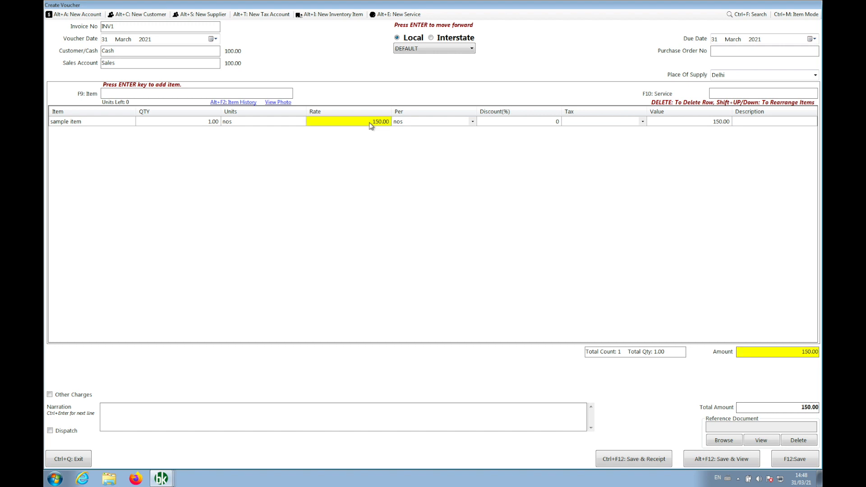
key(F12)
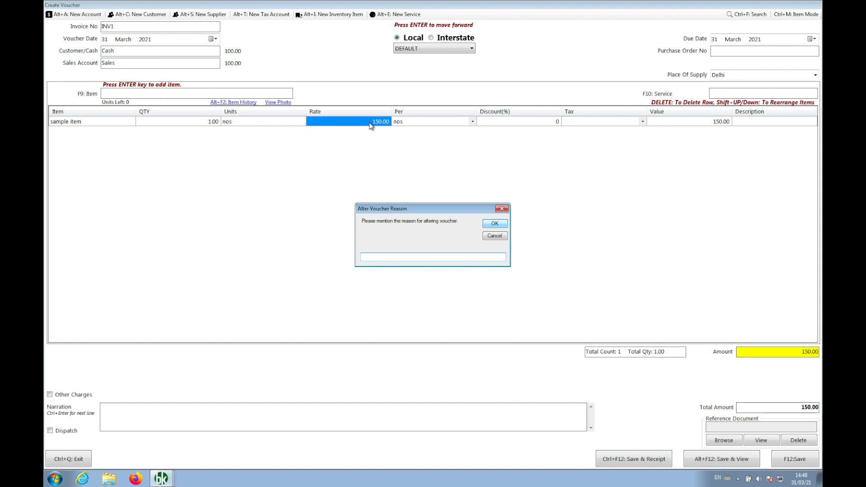
text(mentioned wrong rate)
click(500, 225)
key(Return)
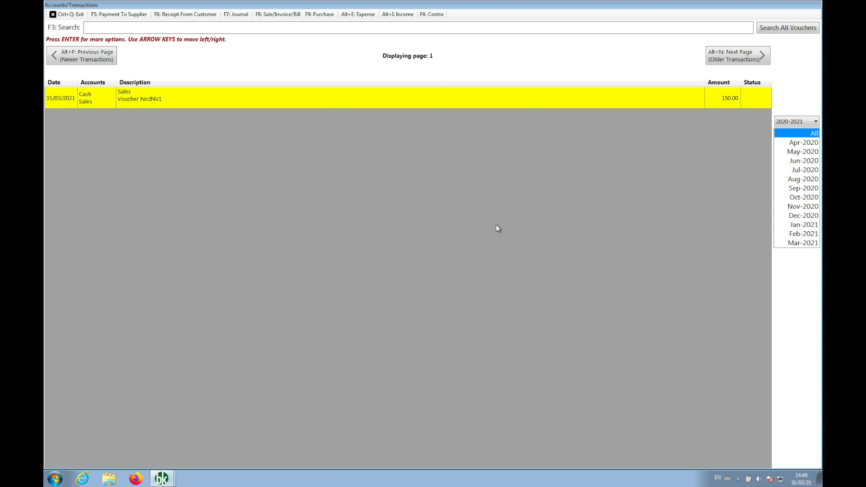
- Duplicate INV1 as new invoice INV2 and save it
key(Return)
key(Down)
key(Down)
key(Down)
key(Down)
key(Return)
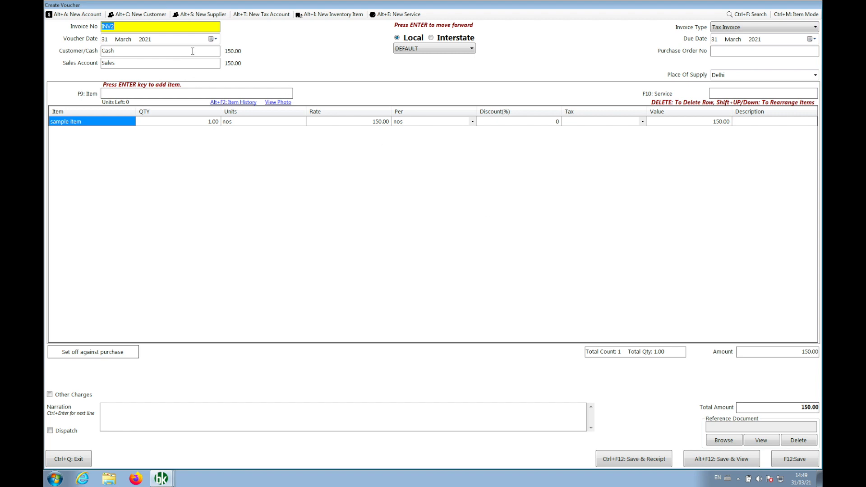
click(778, 464)
key(Return)
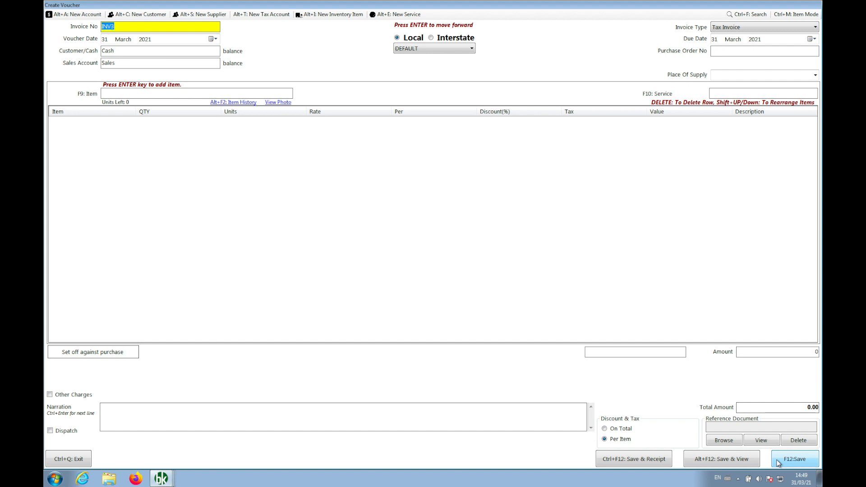
key(ctrl+q)
- Edit INV2's sample item quantity to 2 and save with reason 'changed quantity'
right_click(509, 100)
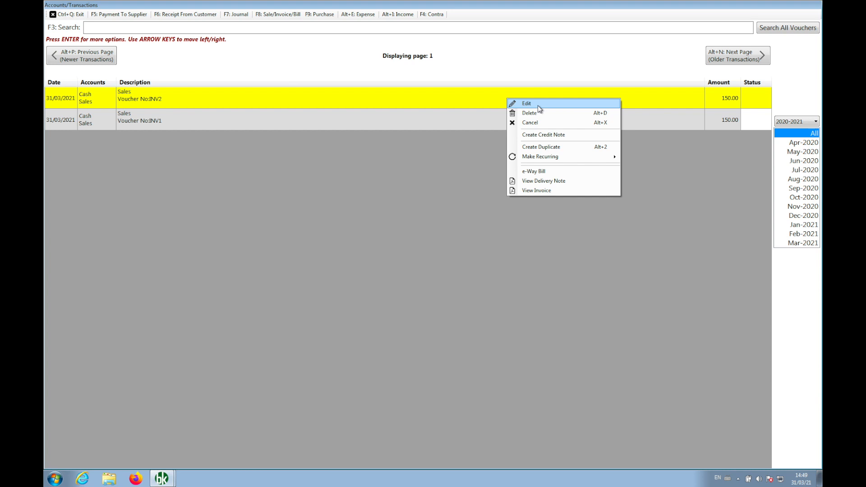
click(538, 106)
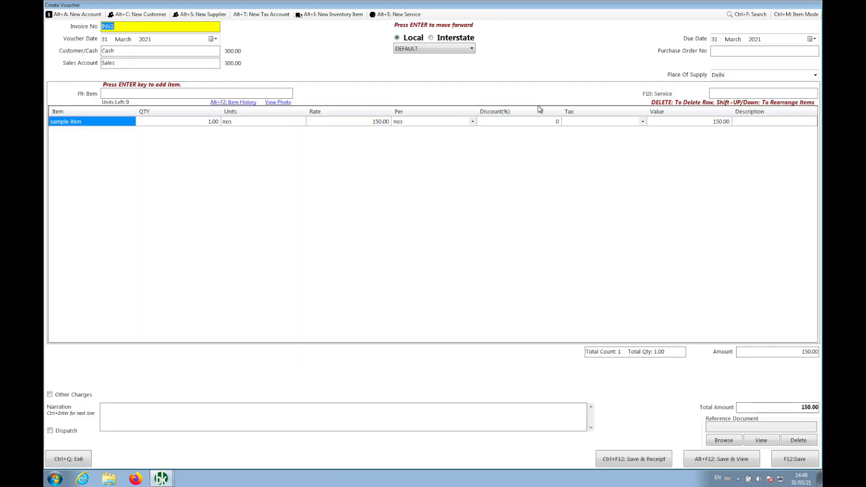
click(205, 122)
text(2)
key(Return)
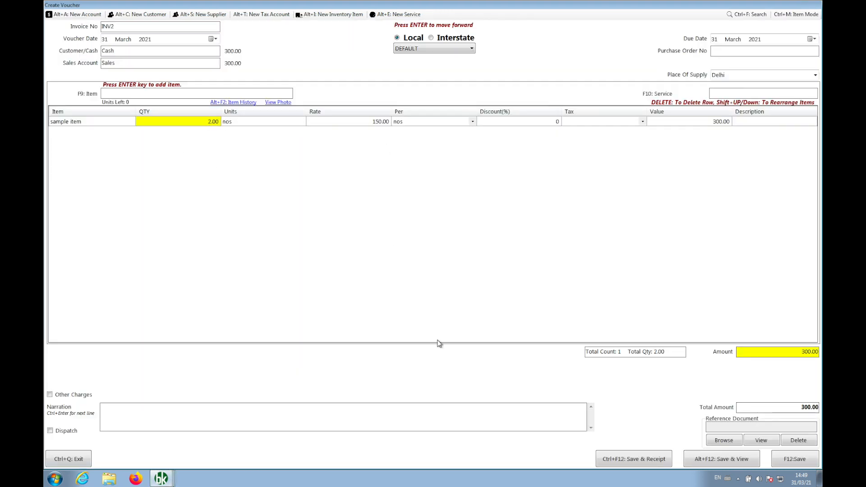
click(787, 462)
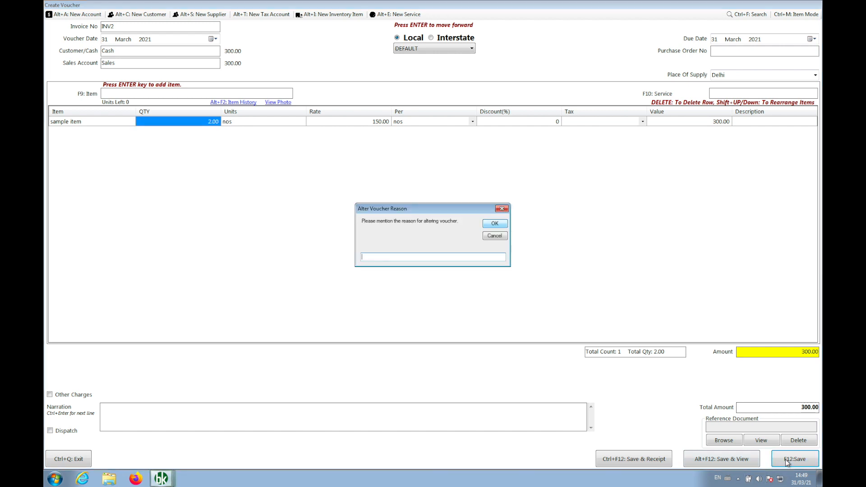
text(changed quantity)
click(495, 223)
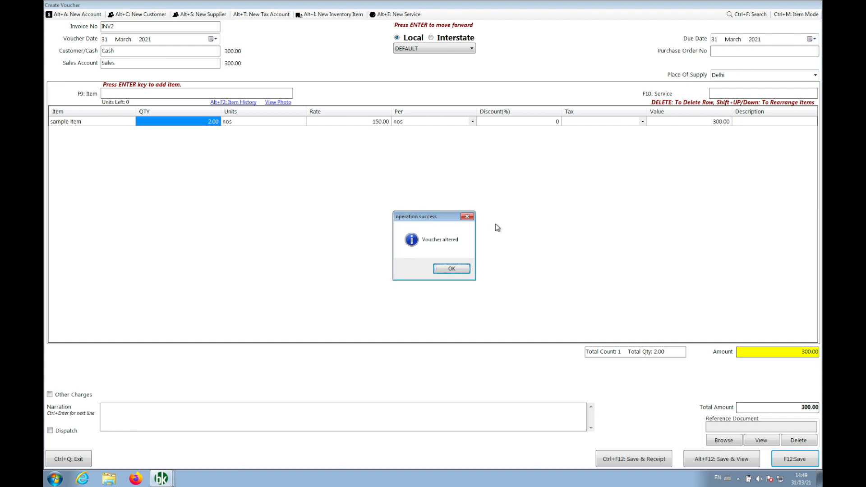
key(Return)
key(Return)
key(Return)
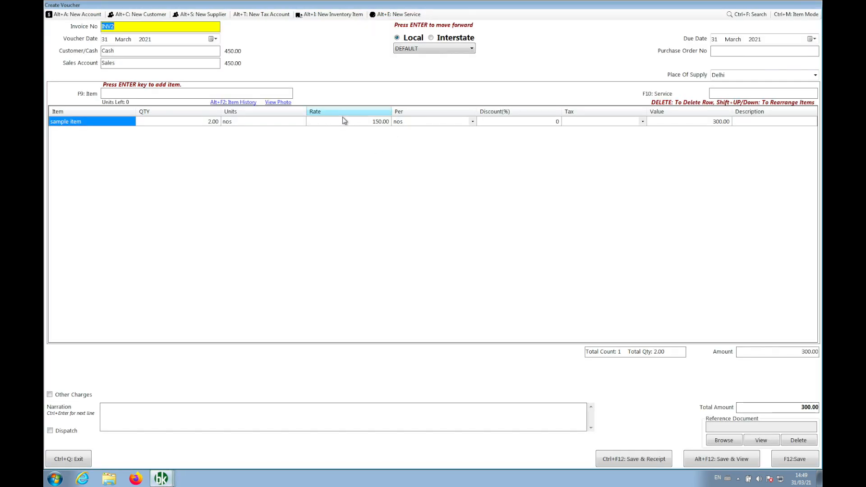
- Set INV2's quantity back to 1 and enter reason 'reduced quantity'
click(201, 122)
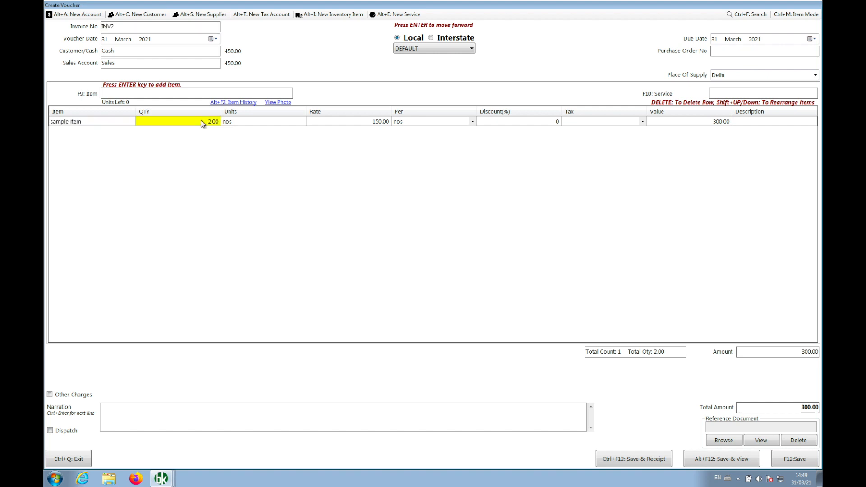
text(1)
key(Return)
key(F12)
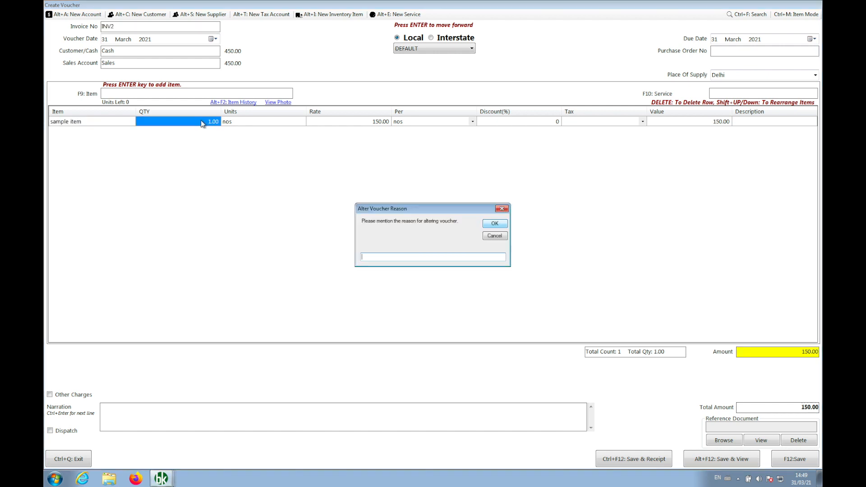
text(reduced quantity)
- Confirm the 'reduced quantity' alteration, then choose Delete on invoice INV2
click(495, 224)
key(Return)
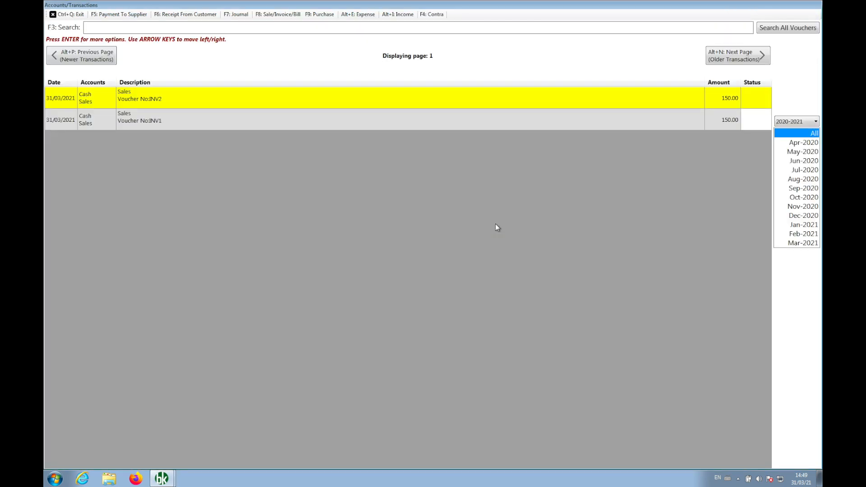
key(Return)
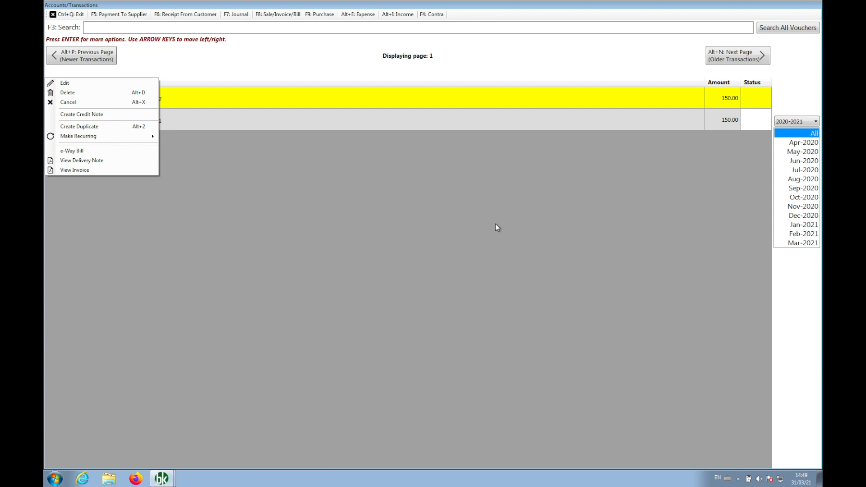
key(Escape)
key(Return)
key(Down)
key(Down)
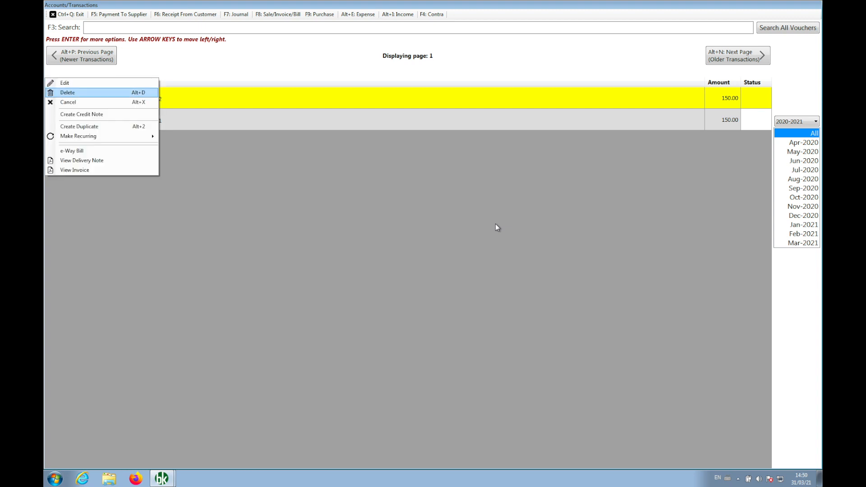
key(Return)
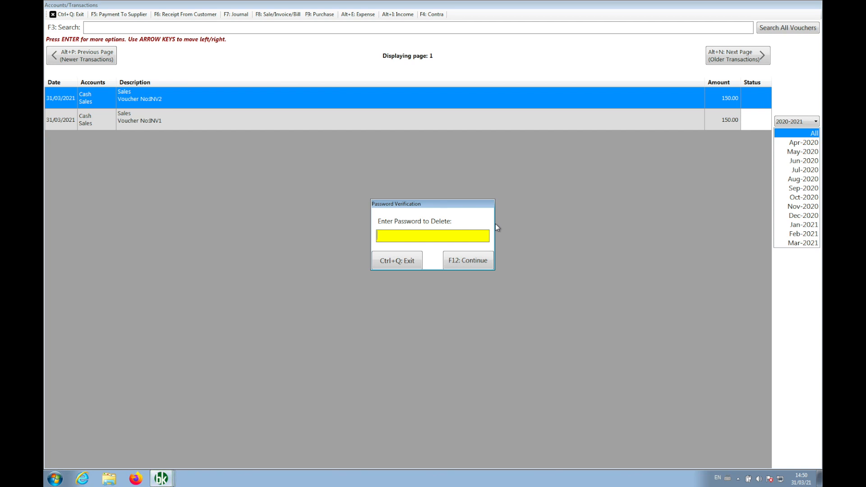
- Enter the delete password and confirm deleting transaction INV2
text(*)
key(F12)
key(Return)
key(F12)
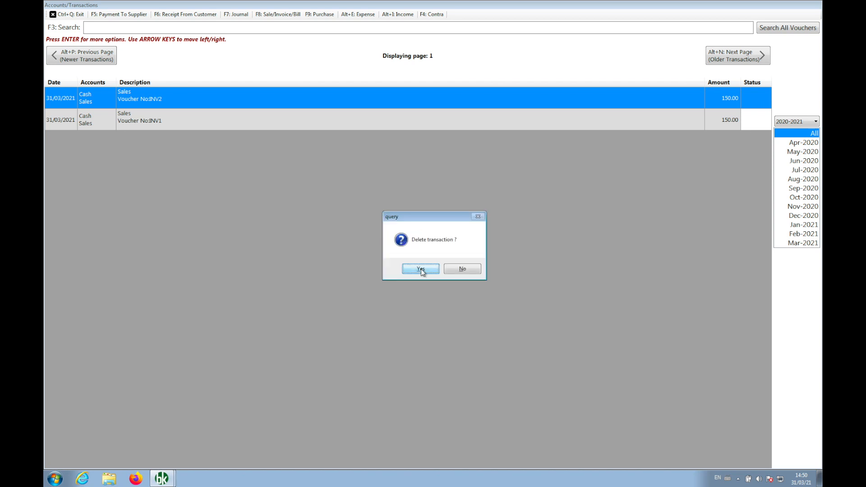
click(421, 269)
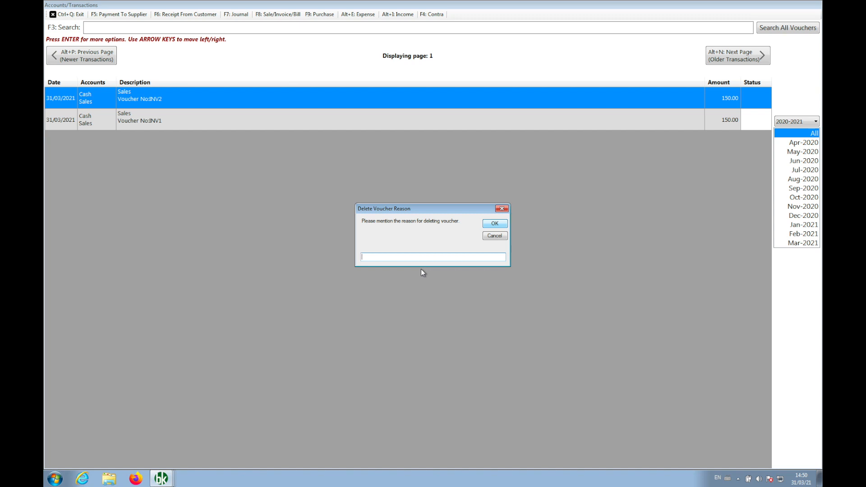
- Give the deletion reason 'by mitstake, I have creat' and return to the dashboard
text(by mitstake, I have created.)
click(495, 223)
key(Return)
key(ctrl+q)
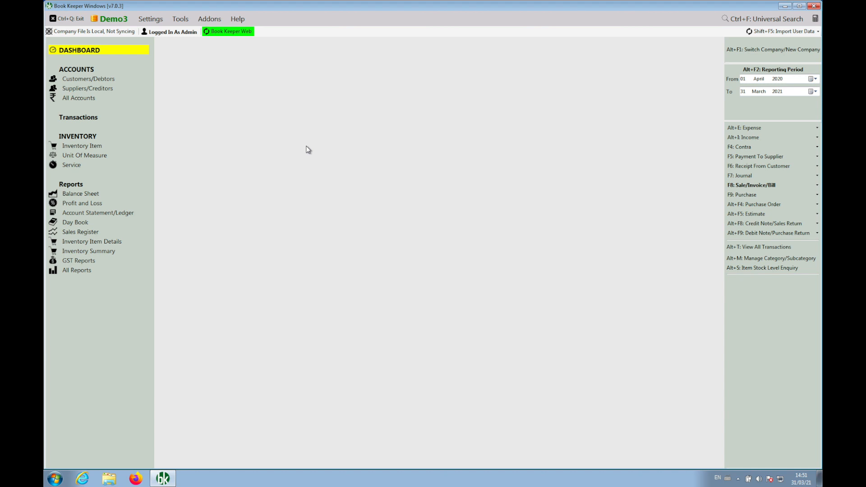
- Check Book Keeper Web status, log in to the BookKeeper website, and launch Book Keeper Web from My Company
click(225, 34)
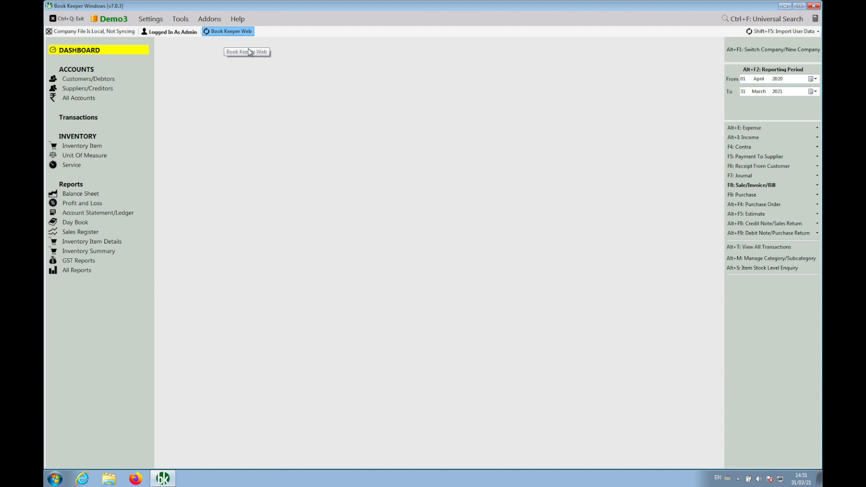
click(337, 153)
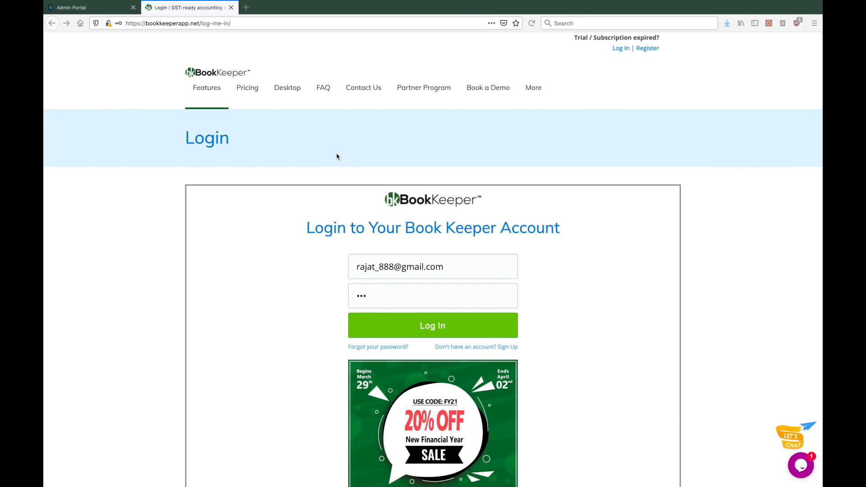
click(426, 330)
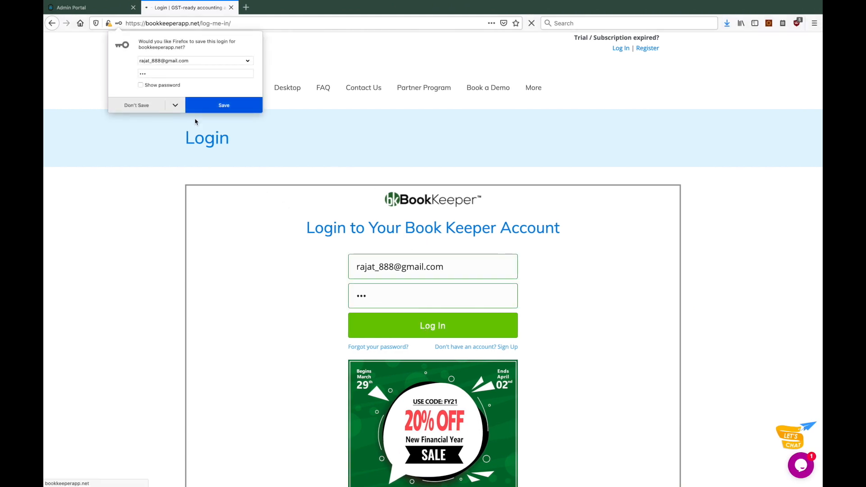
click(119, 104)
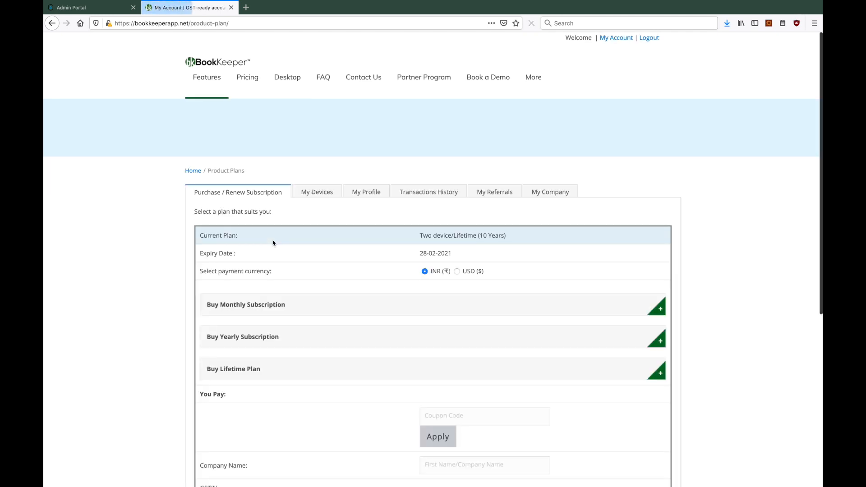
click(549, 196)
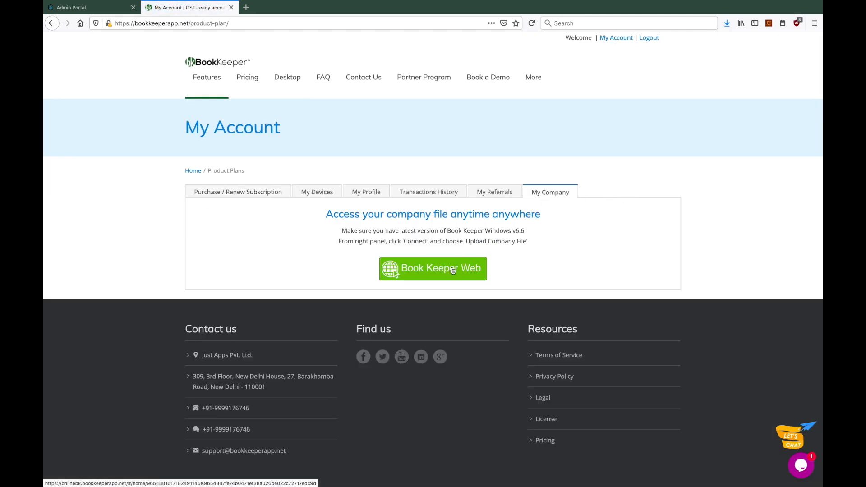
click(438, 276)
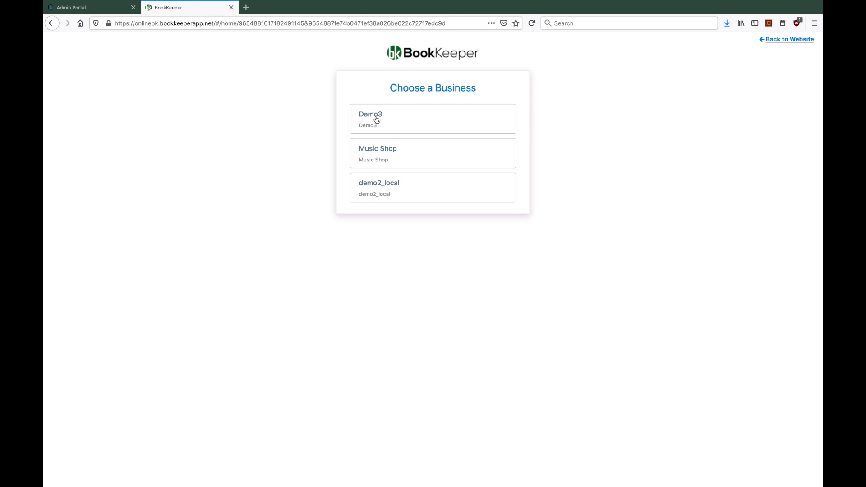
- Open the Demo3 business card and go to its Transactions list
click(377, 120)
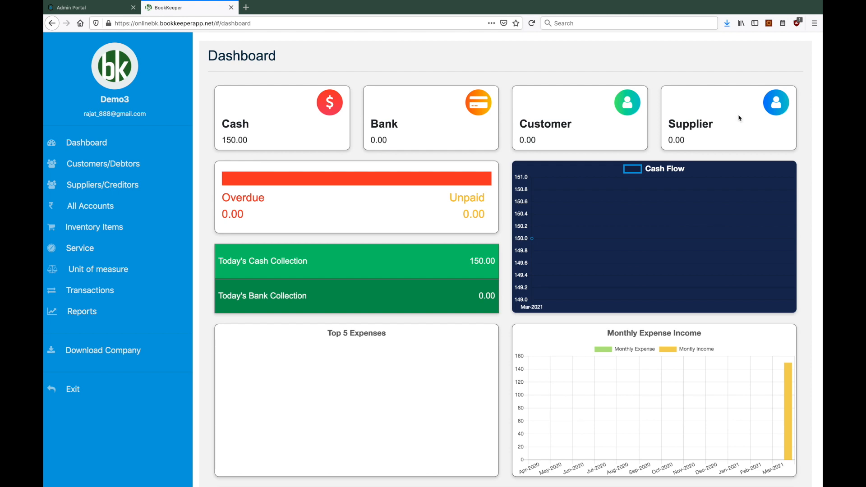
scroll(554, 336, down, 3)
scroll(555, 336, up, 3)
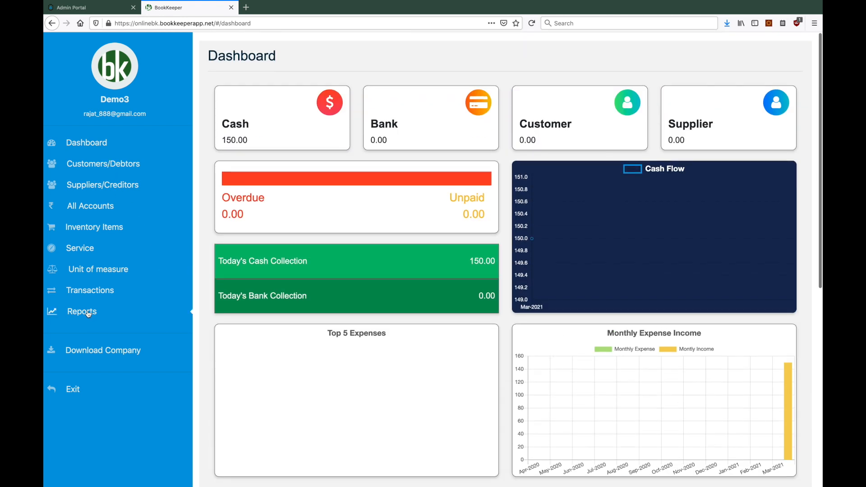
click(94, 294)
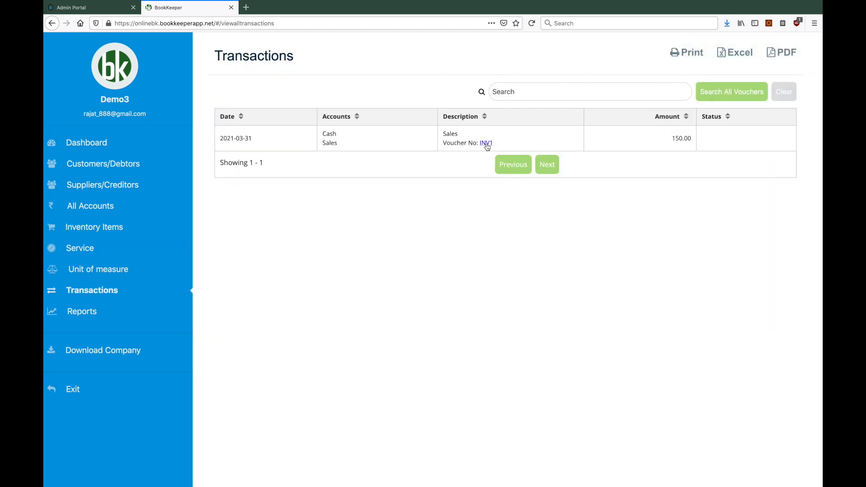
- Run the Audit Trail report with start and end date 31/03/2021
click(90, 312)
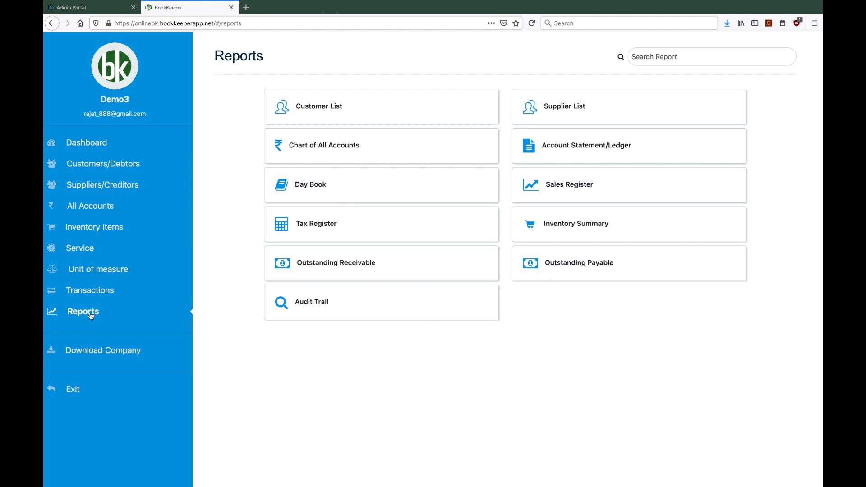
click(319, 306)
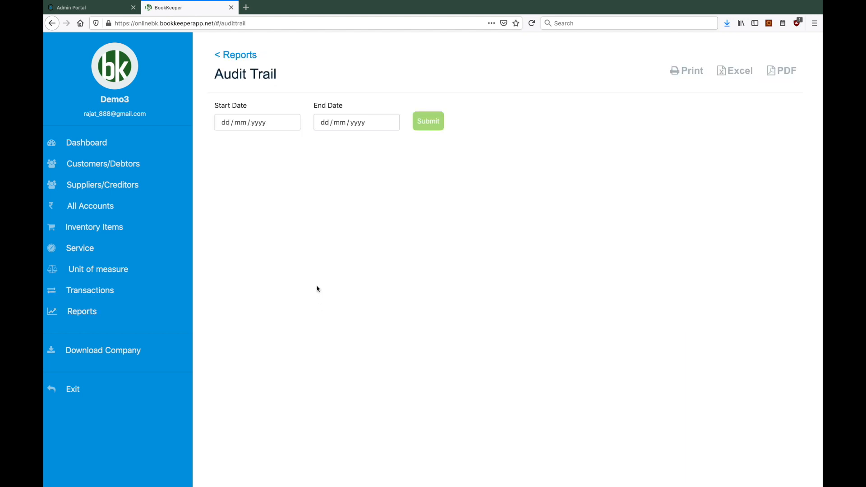
click(262, 122)
click(272, 217)
click(361, 125)
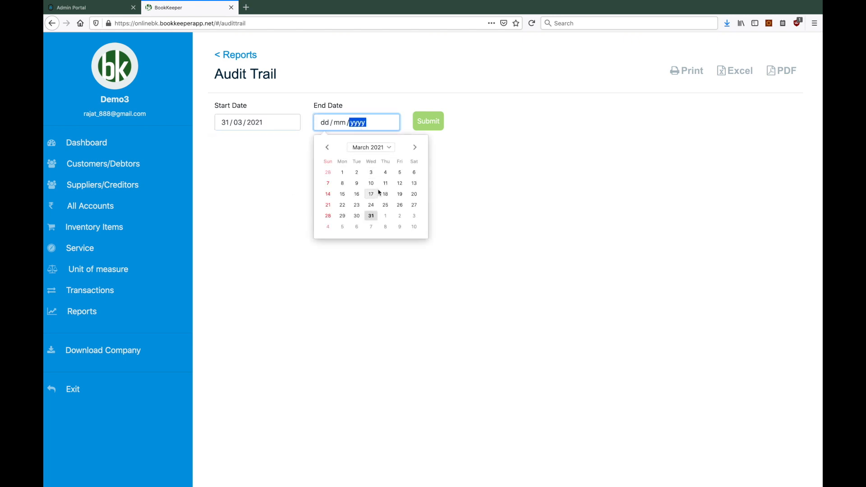
click(372, 216)
click(429, 121)
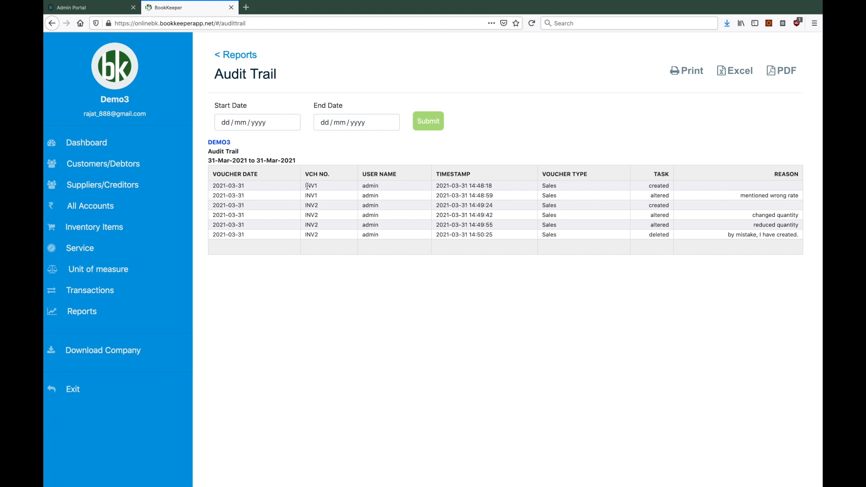
drag(308, 186, 309, 196)
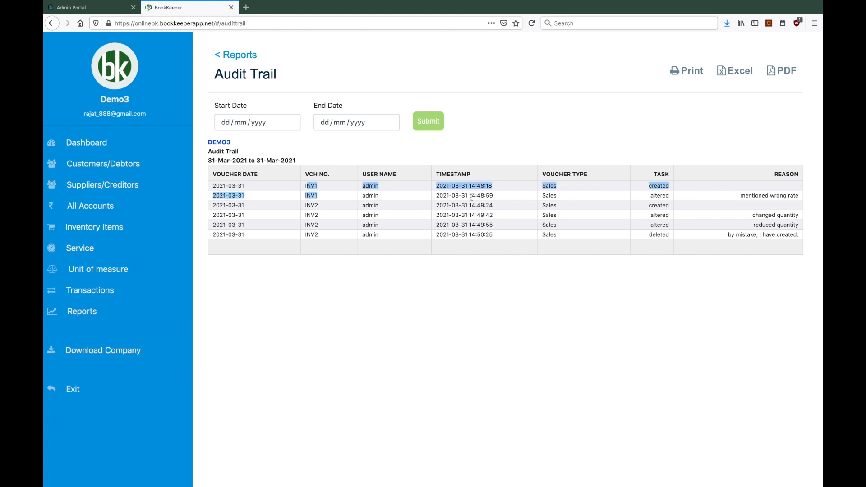
click(503, 196)
drag(494, 186, 477, 196)
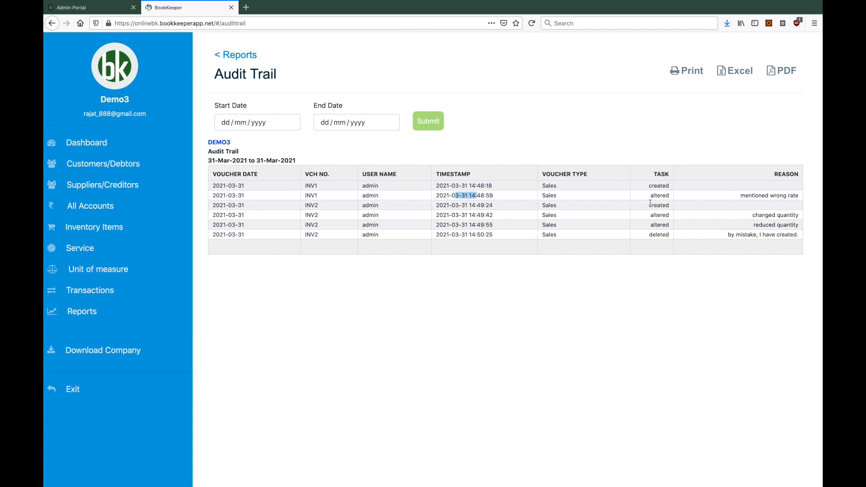
double_click(663, 196)
drag(795, 198, 753, 199)
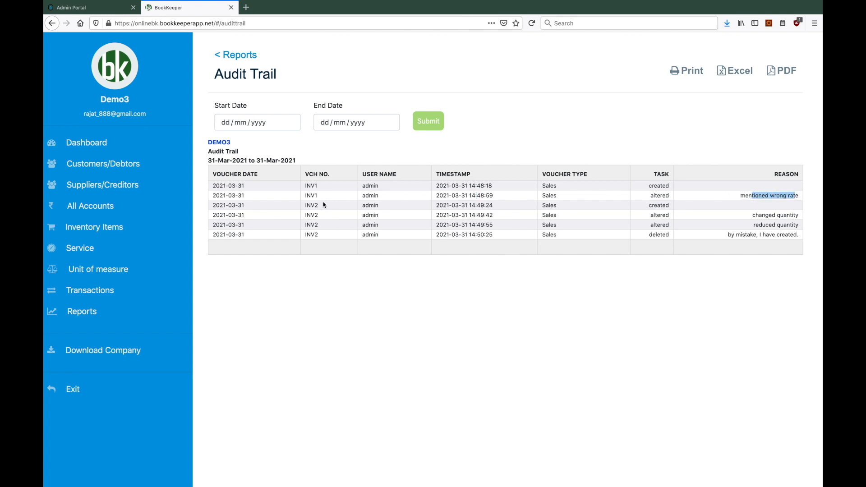
drag(316, 206, 374, 211)
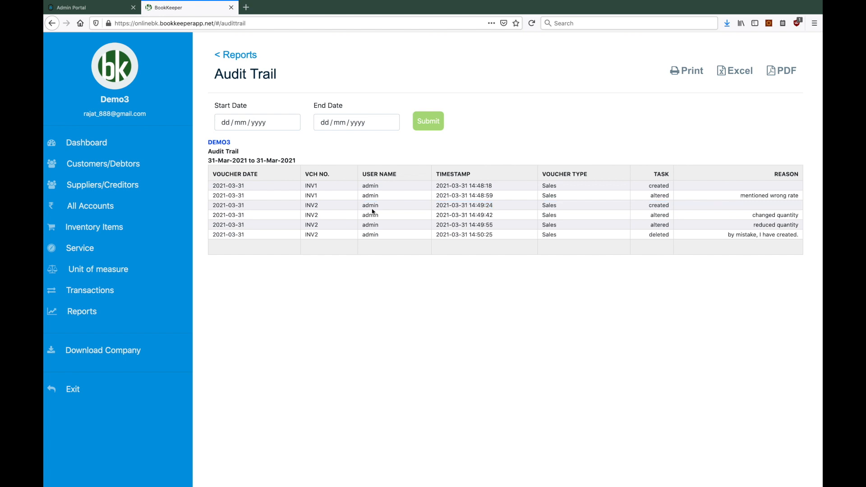
double_click(370, 205)
drag(759, 215, 784, 225)
drag(731, 235, 769, 235)
drag(652, 188, 631, 230)
click(631, 232)
- Return to the reports list, then start a TextEdit note headed 'Book Keeper Windows:' with version v7.0.3
click(234, 54)
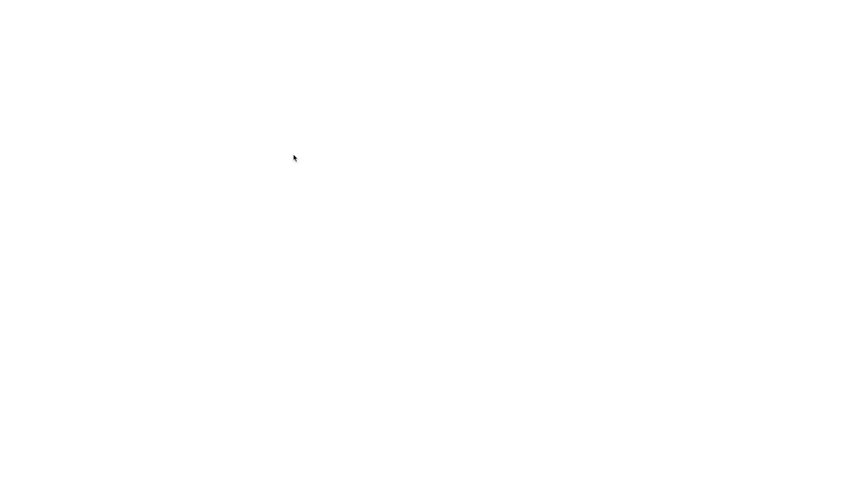
text(Book Keeper Windows:)
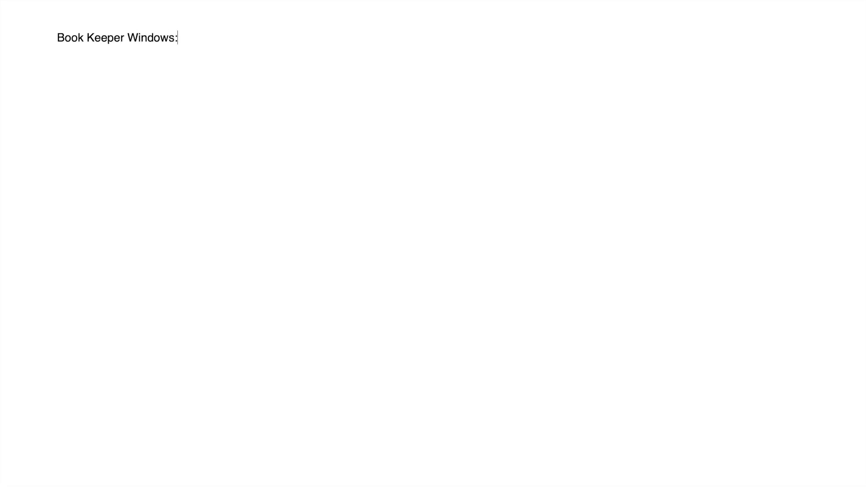
key(Return)
key(Return)
key(shift+Left)
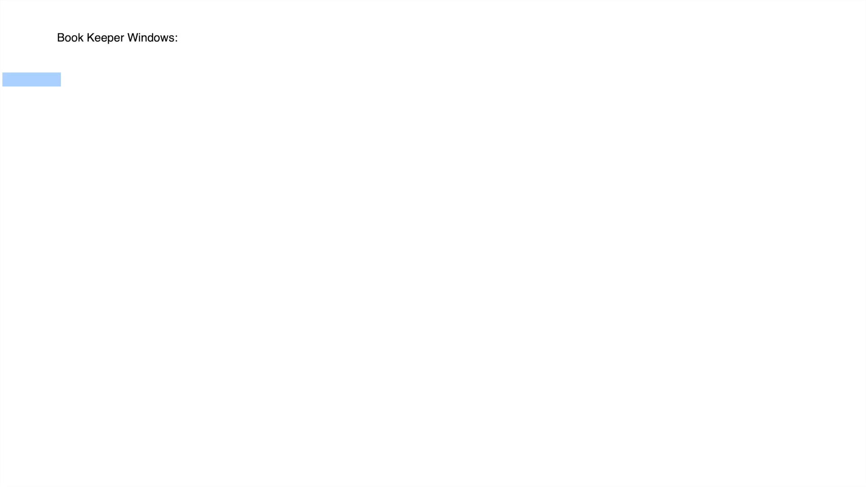
key(Right)
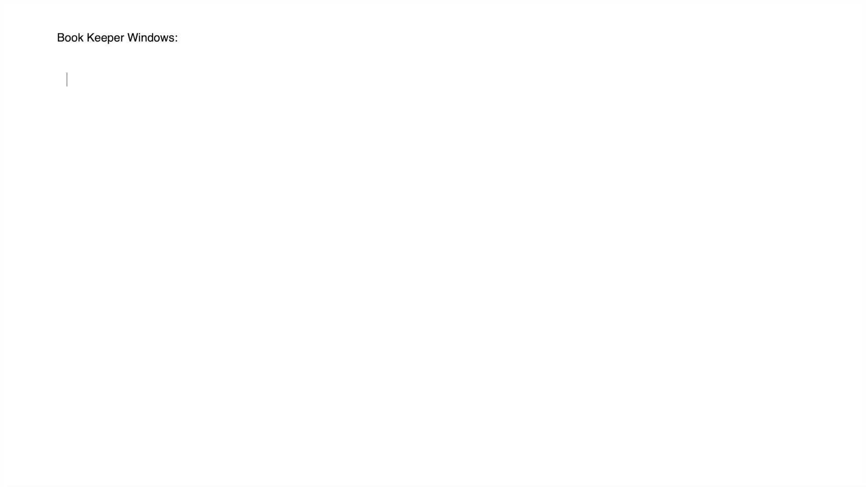
text(v7.0.3)
key(Return)
- Add lines for bit.ly/bkbwindowsnew, 'v7.0.2 > Help > Download Beta Software Program > Download' and 'Website: bookkeeperapp.net'
text(bit.ly/bkb)
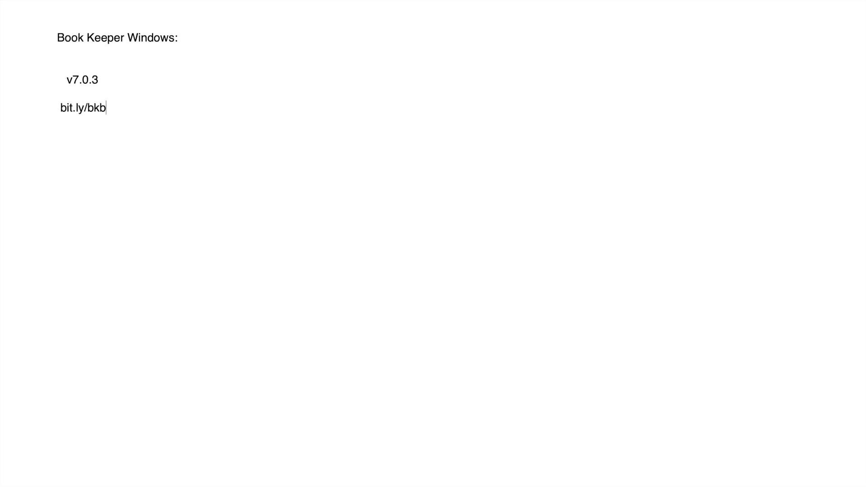
text(windowsnew)
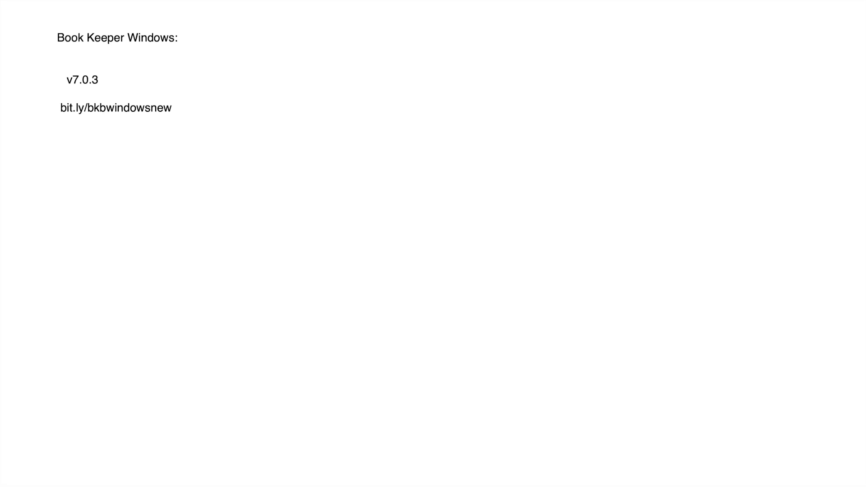
key(Return)
text(v7.0.2 > Help > Download )
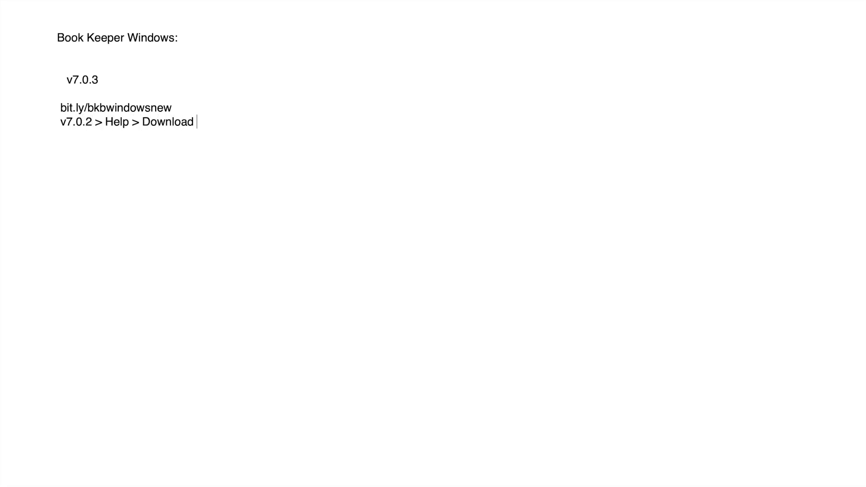
text(Beta Softwarwe P)
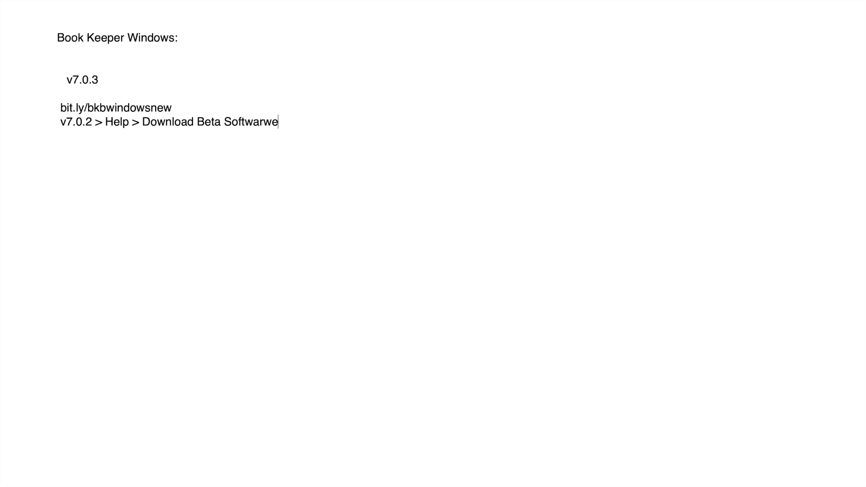
key(BackSpace)
key(BackSpace)
key(BackSpace)
key(BackSpace)
text(e Program >)
text( Download)
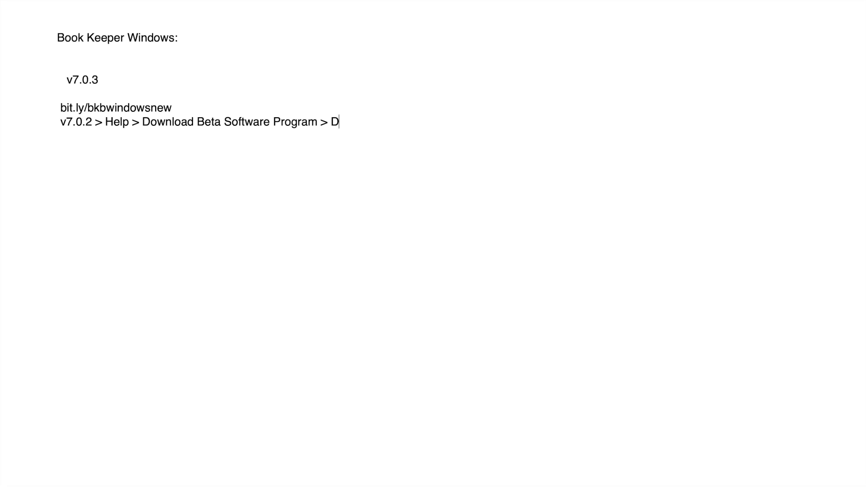
key(Return)
key(Tab)
key(Tab)
text(Website: bookkeeperapp.net)
key(Up)
key(Up)
key(Up)
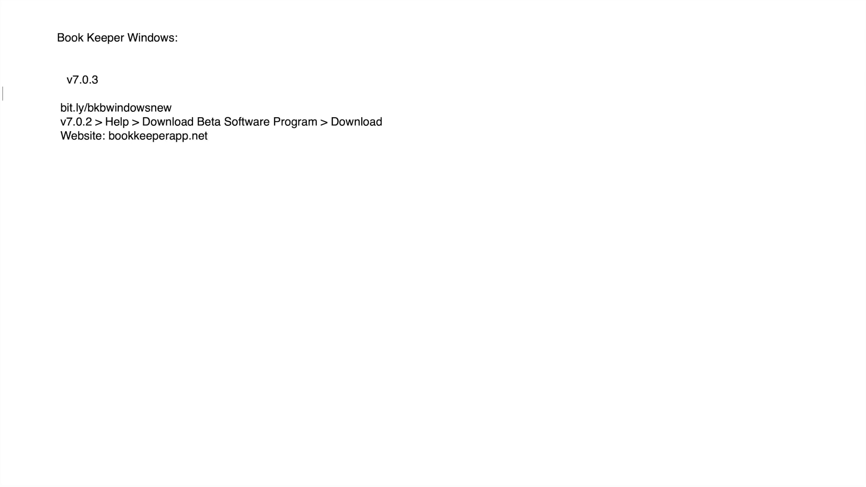
key(Down)
- Label the link, Help-menu path and website lines as options a), b) and c)
key(Left)
key(Left)
key(Left)
key(Left)
key(Left)
key(Left)
key(Left)
text(a))
key(Down)
key(Left)
text(b) )
text(c))
key(super+Right)
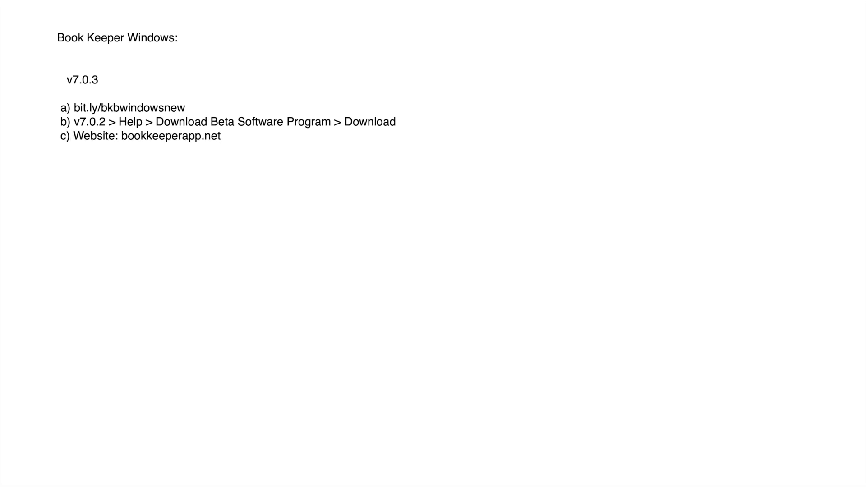
- Add notes 'Download and install latest update' and 'Audit trail: automatic start for Indian companies who have enabled GST'
text(Download and install la)
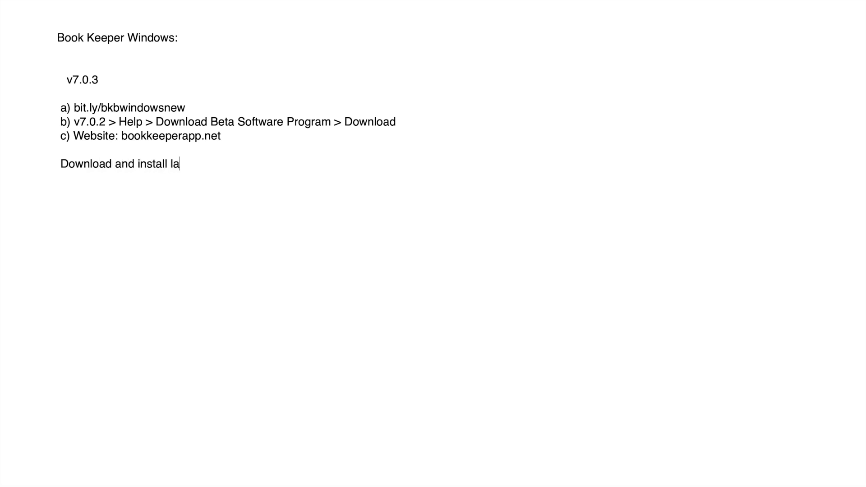
text(test update)
text(Aud)
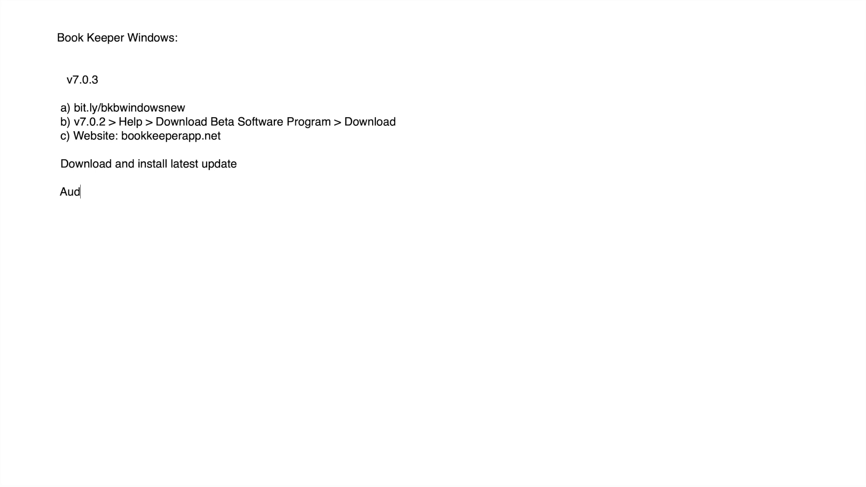
text(it trail: automatic star)
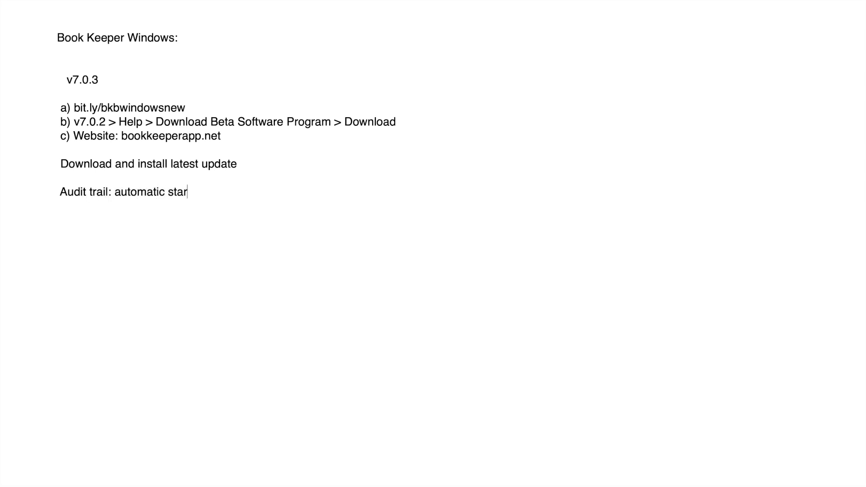
text(t in)
key(BackSpace)
key(BackSpace)
text(for Indian companies )
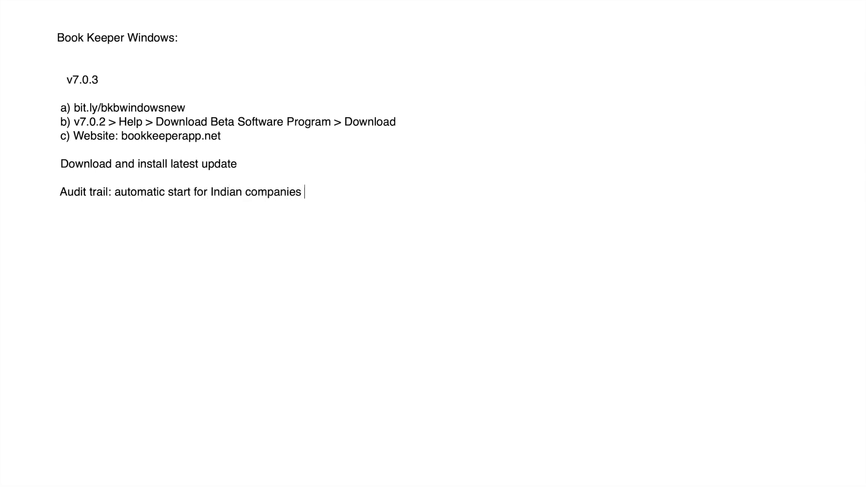
text(who have enabled GST Ind)
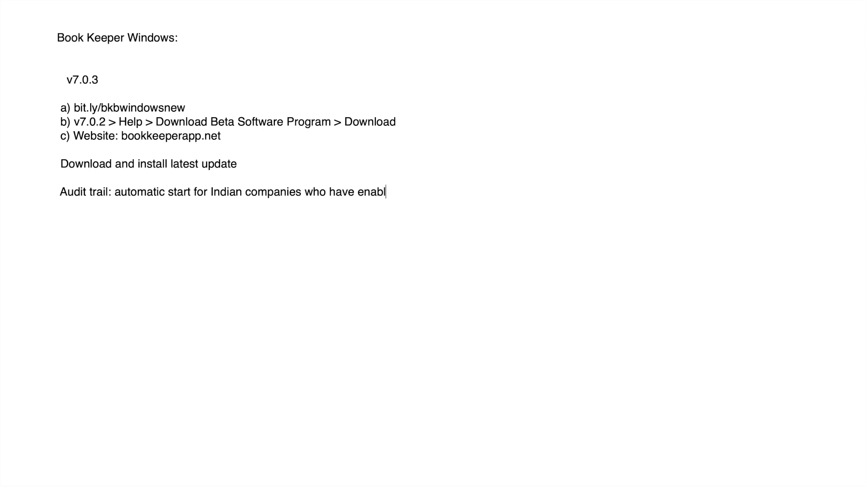